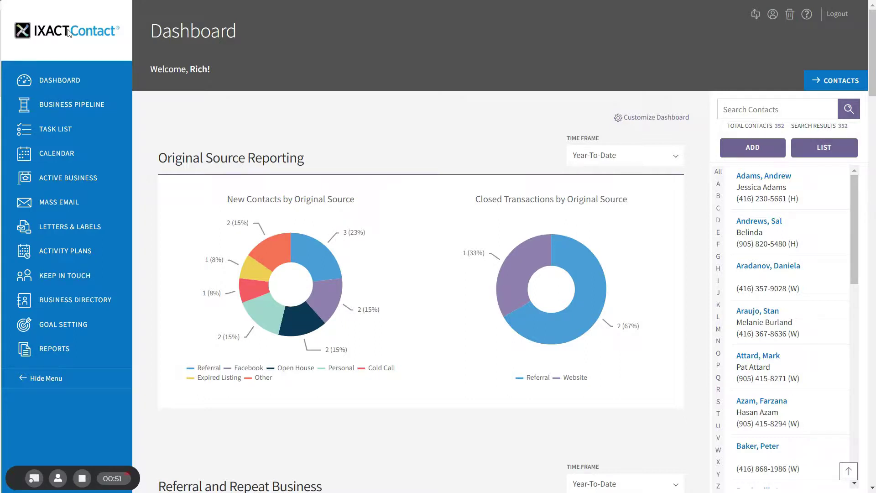
Start a new email under Mass Email's Create New Email tab and scroll to the Email Content editor
left_click(41, 200)
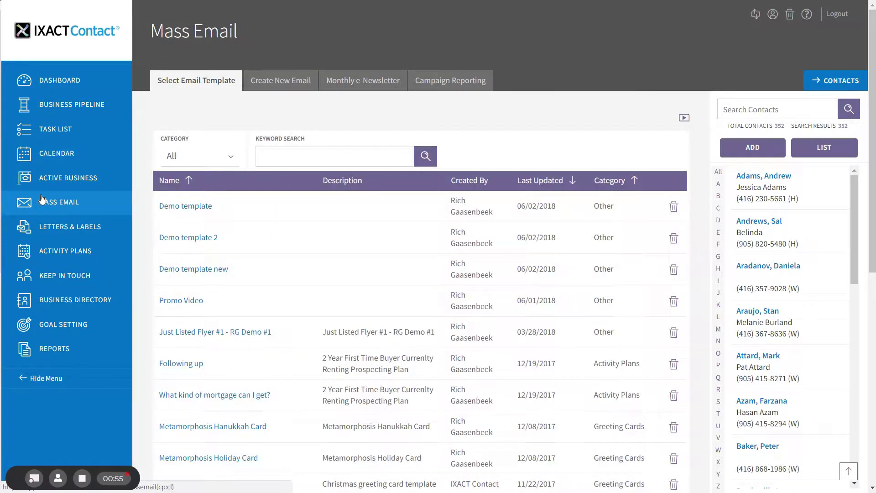
left_click(271, 83)
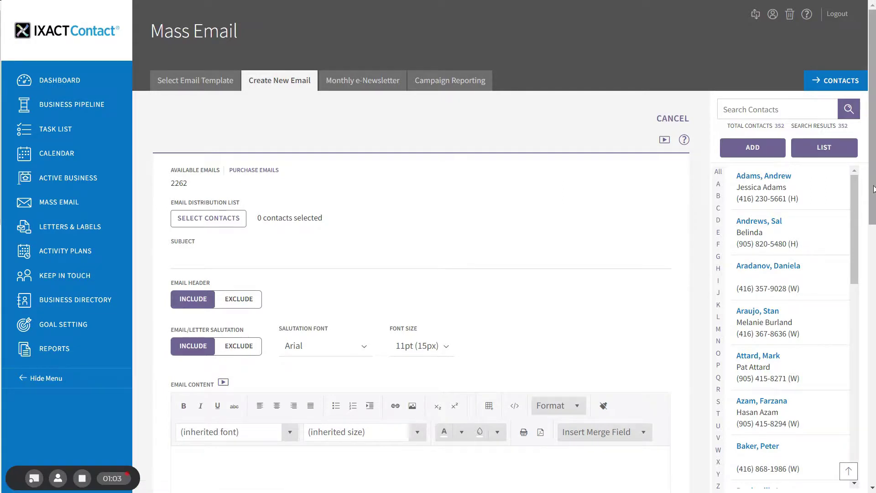
left_click_drag(873, 189, 872, 295)
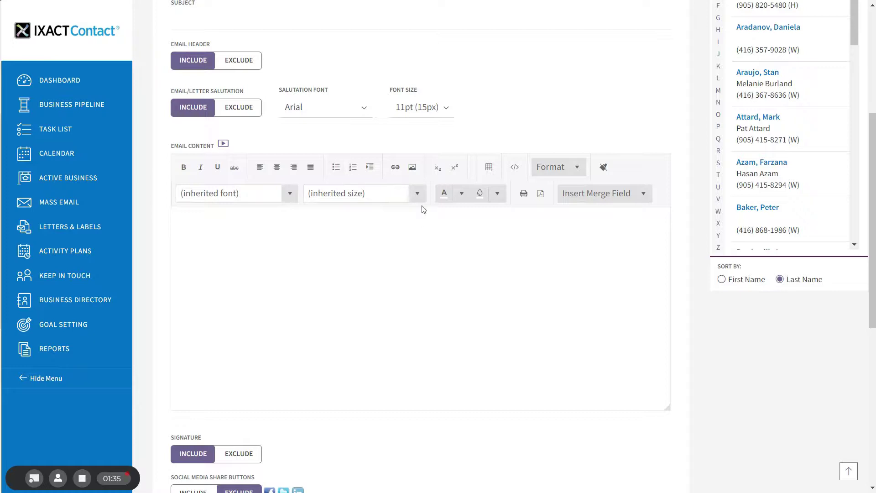
Upload exterior_California.jpg from the Videos folder into the Insert image library
left_click(412, 168)
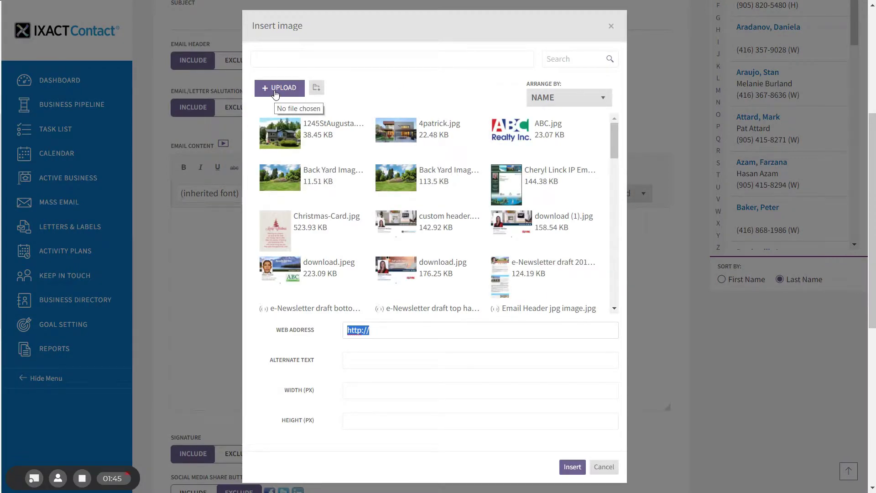
left_click(275, 91)
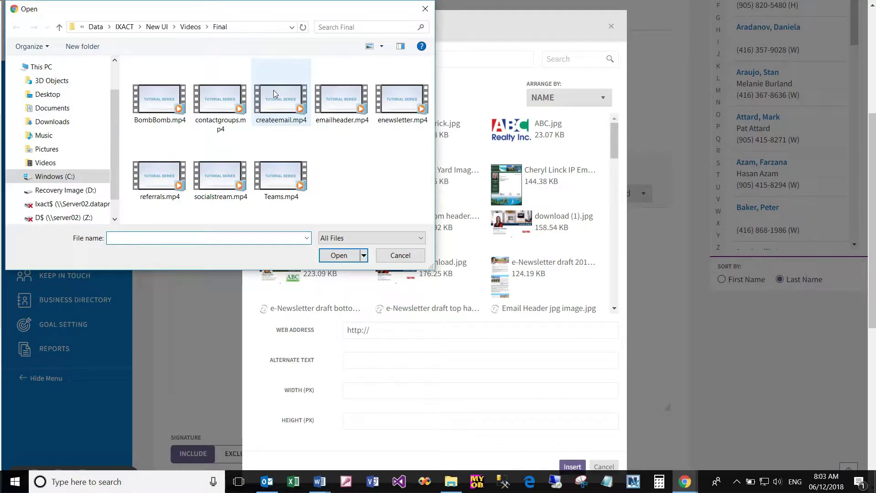
left_click(158, 27)
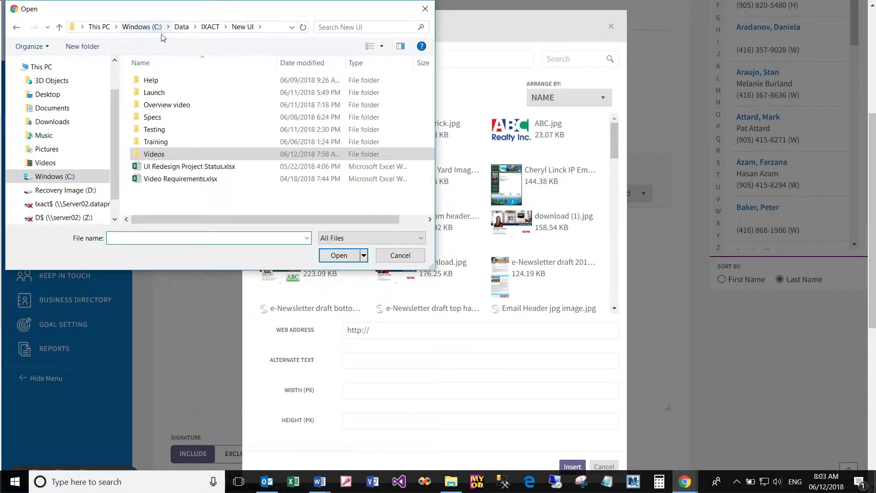
double_click(152, 155)
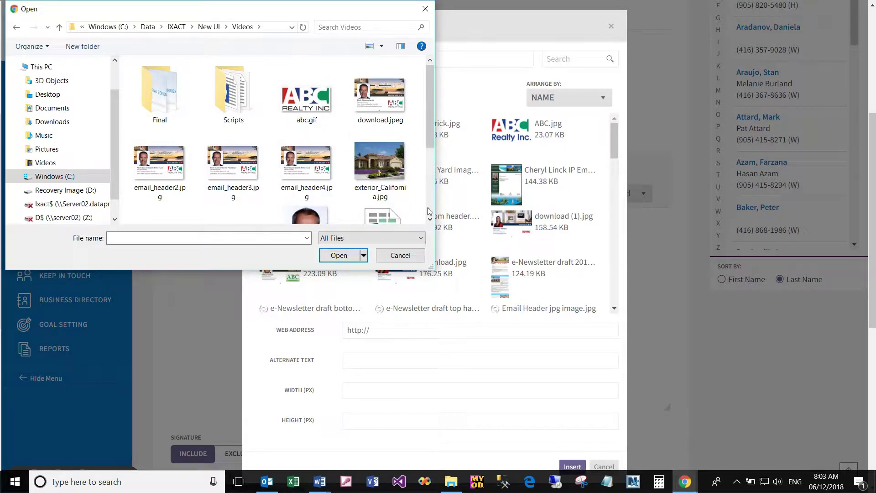
left_click(378, 178)
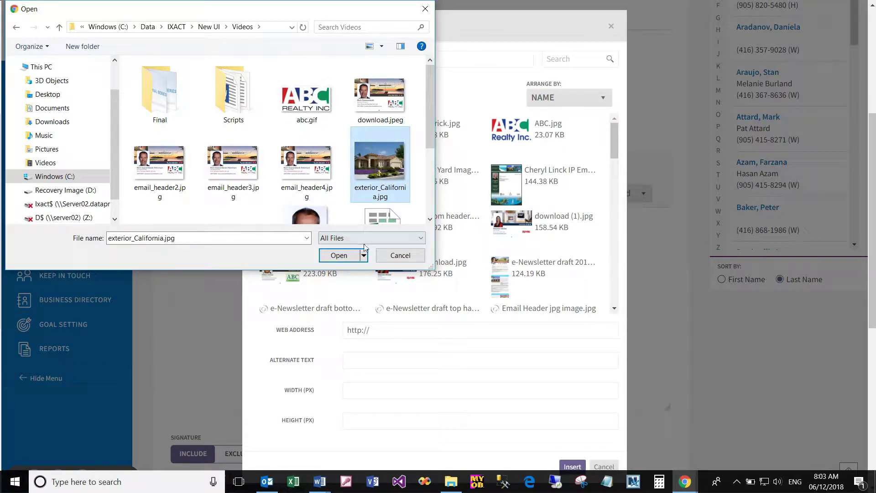
left_click(337, 256)
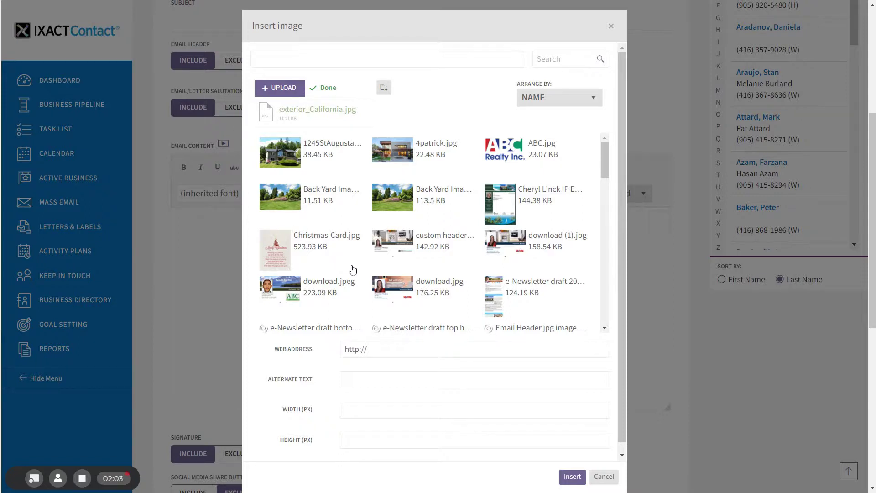
Pick the uploaded exterior_California thumbnail in the gallery and insert it into the email content
left_click(602, 329)
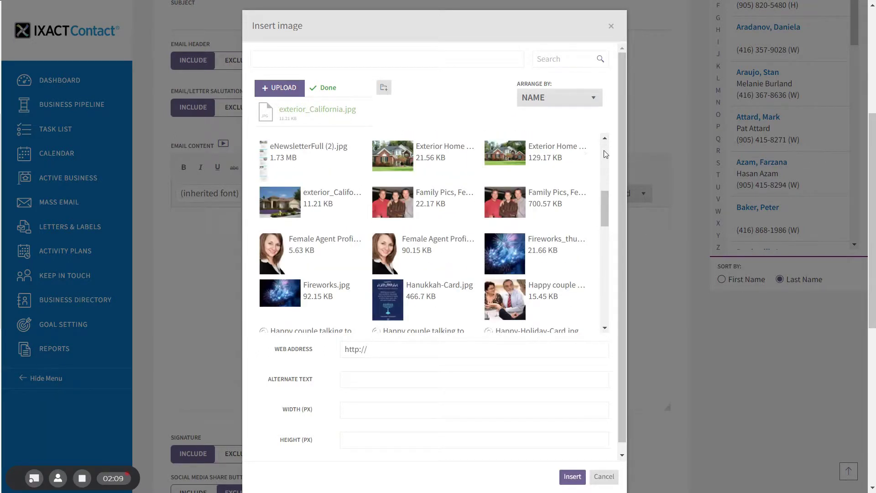
left_click(332, 201)
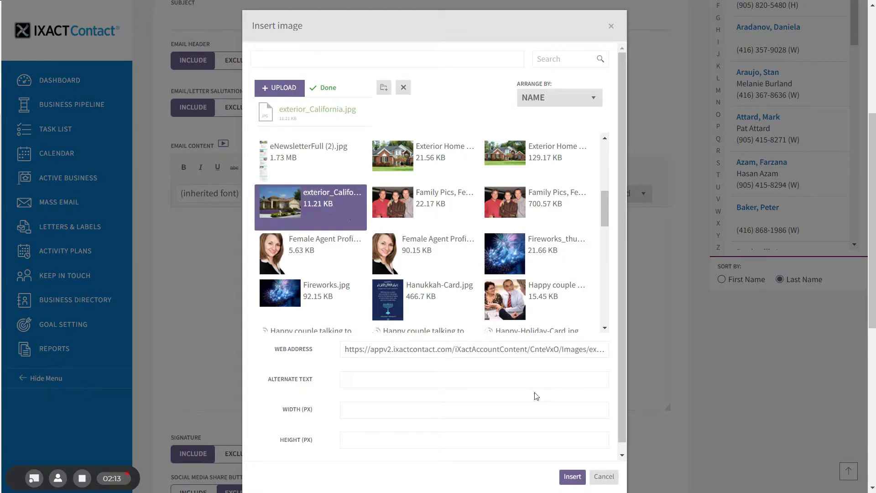
left_click(572, 477)
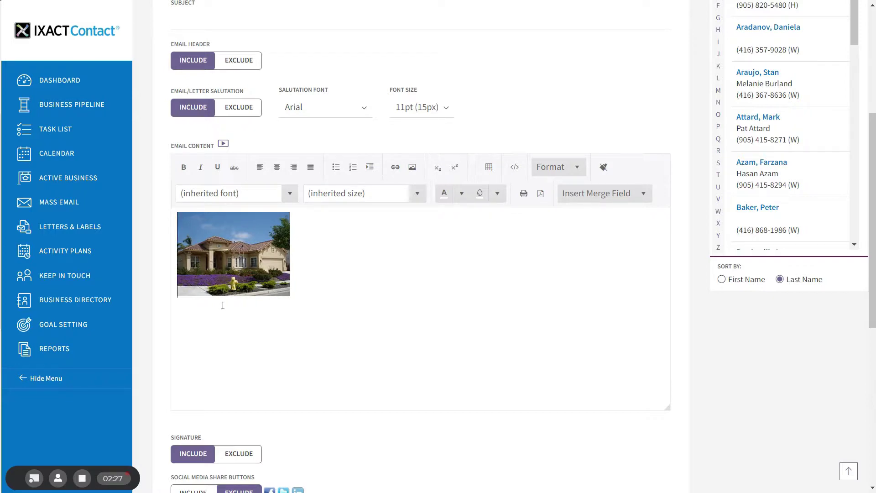
Insert the second Back Yard Image thumbnail beside the house photo
left_click(411, 167)
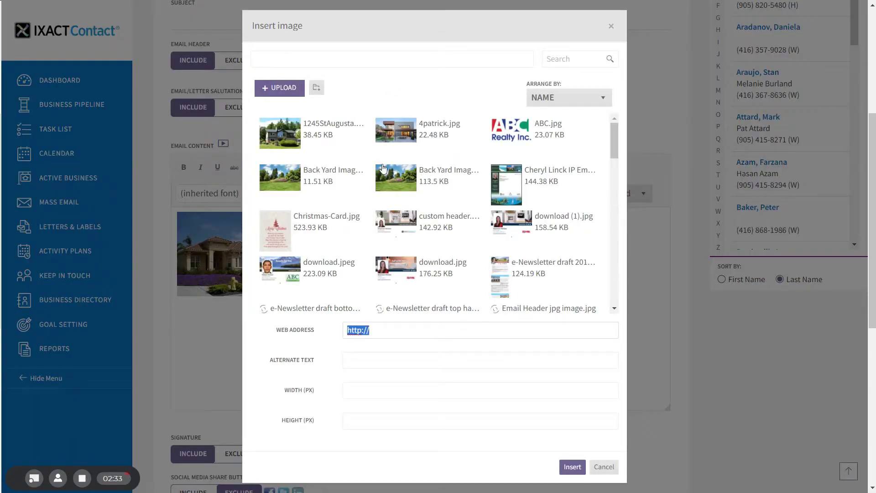
left_click(391, 180)
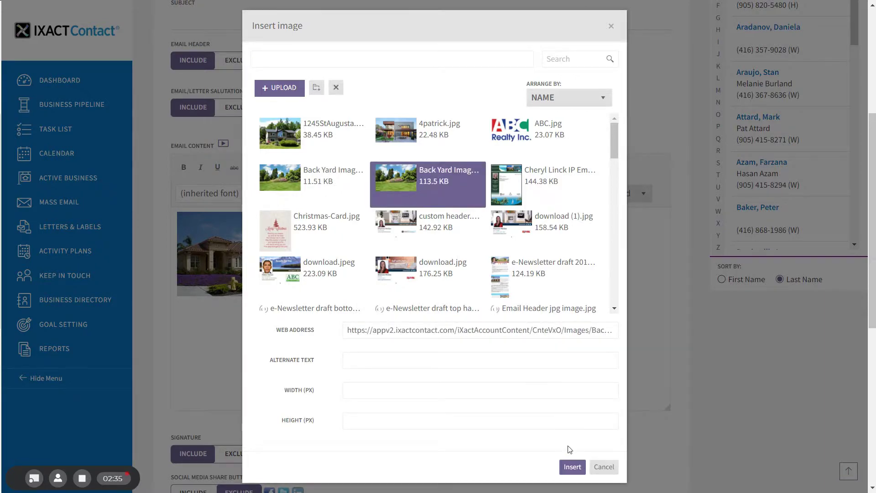
left_click(572, 466)
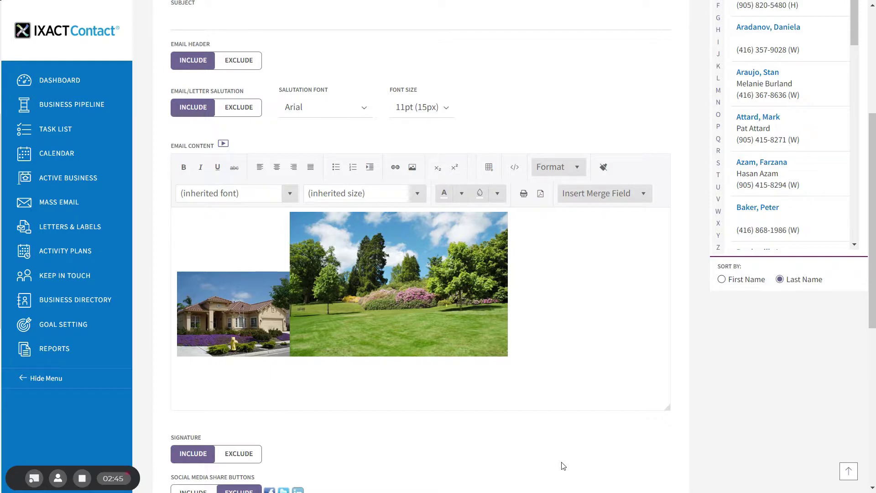
Set the Back Yard garden image's Width (PX) to 200
left_click(419, 304)
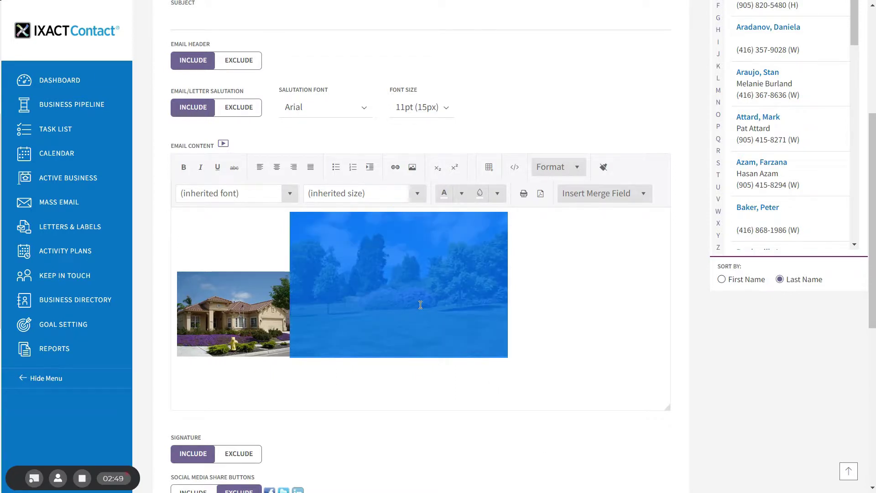
left_click(412, 169)
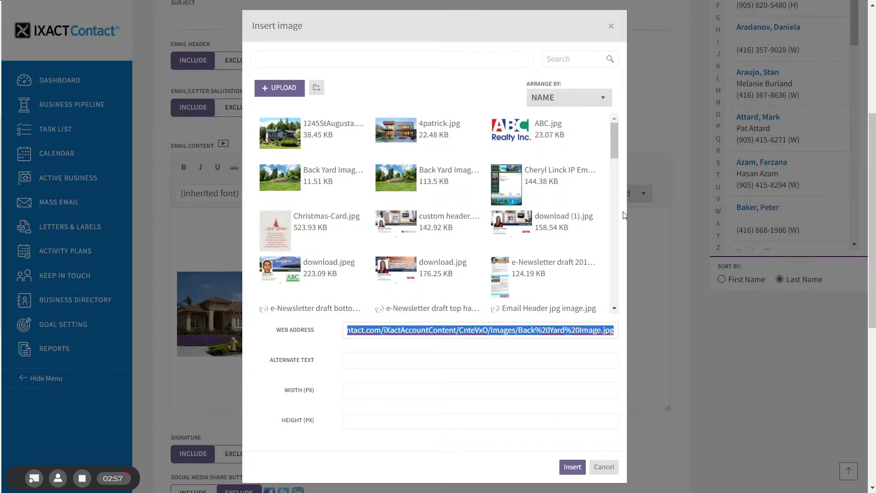
left_click(368, 391)
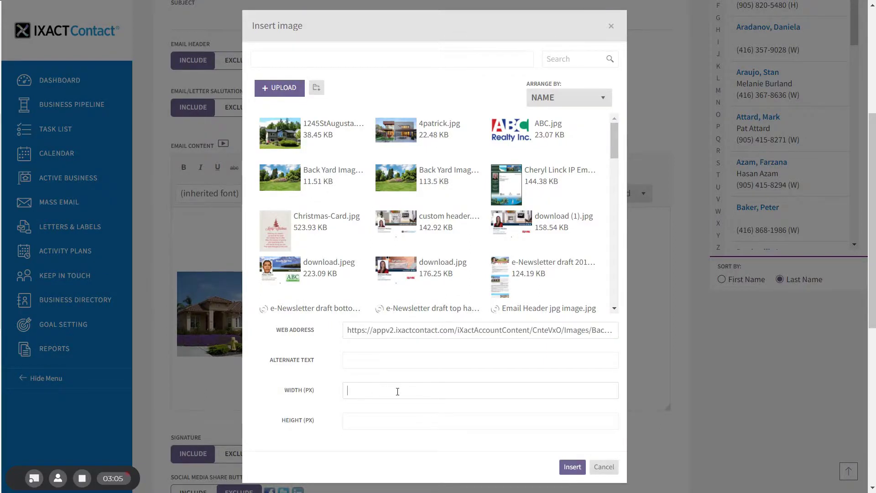
type("200")
left_click(572, 467)
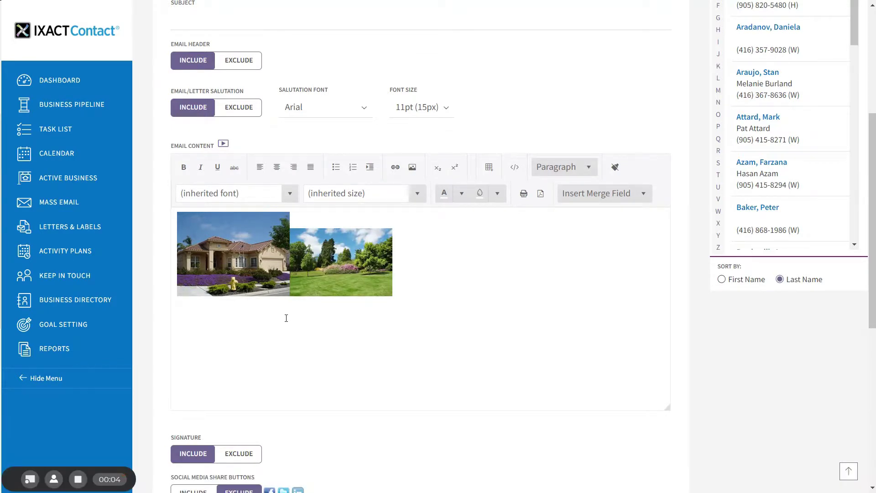
left_click(283, 318)
left_click(346, 288)
left_click(412, 167)
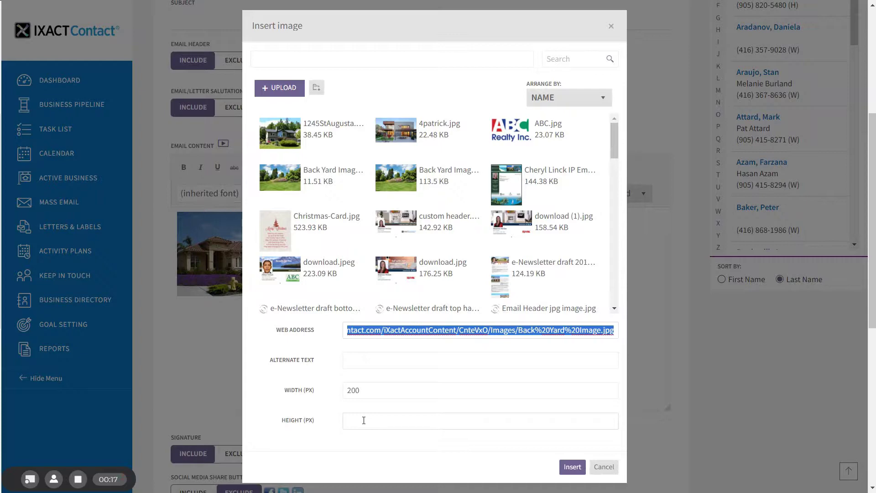
left_click(579, 466)
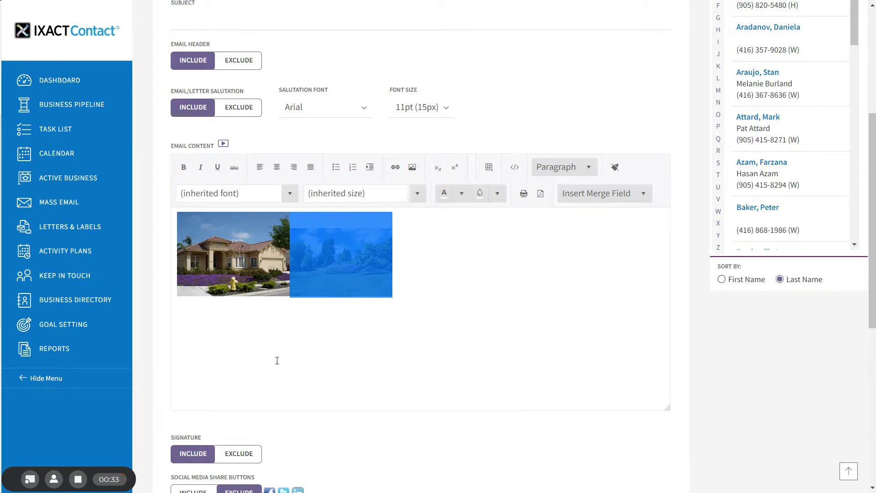
left_click(185, 314)
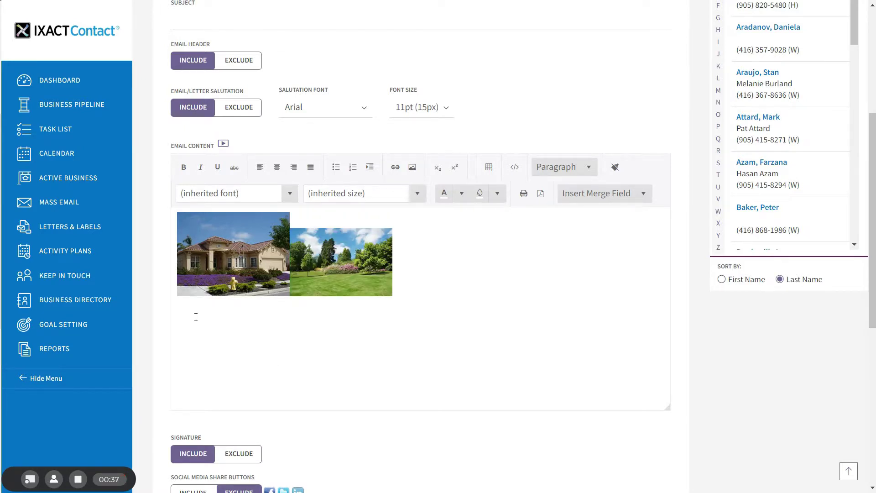
left_click(394, 168)
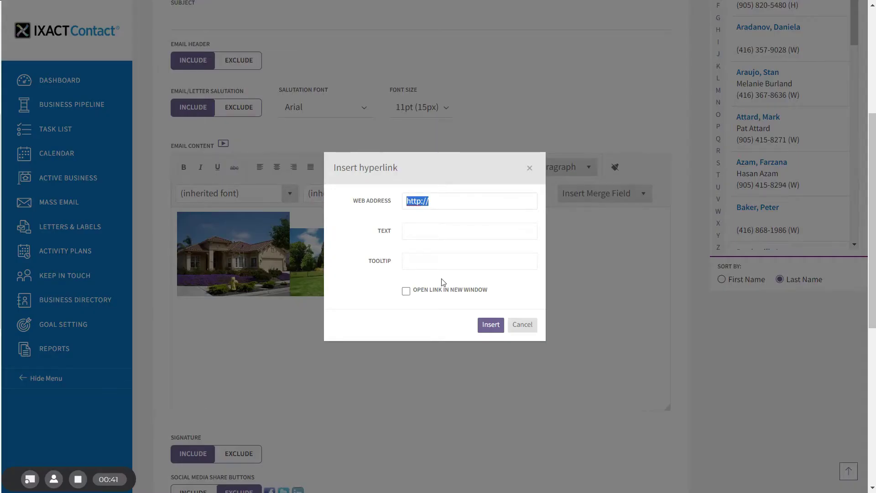
left_click(449, 200)
type("www.,")
key("BackSpace")
type("ixactcont")
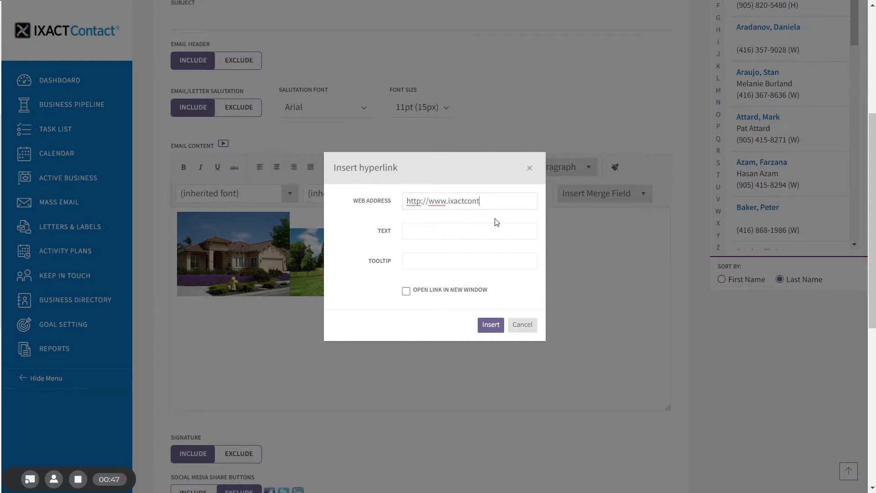
type("act.com")
key("Tab")
type("IXACT Cointact")
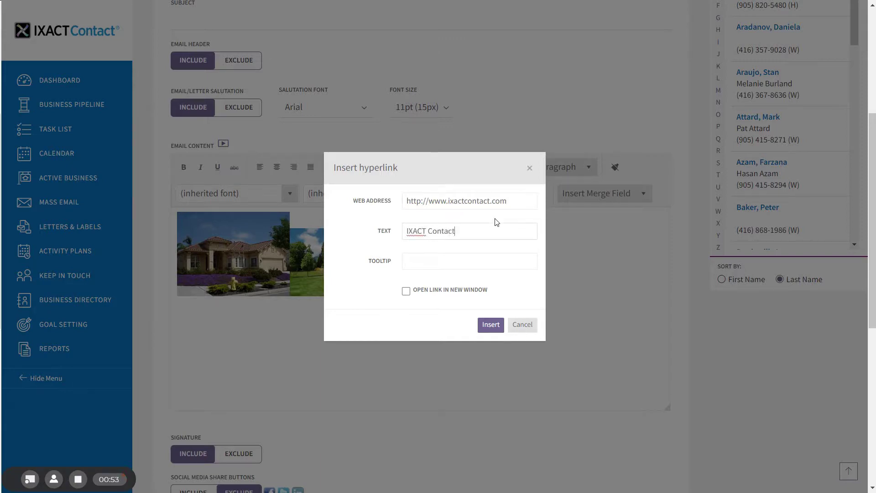
left_click(491, 327)
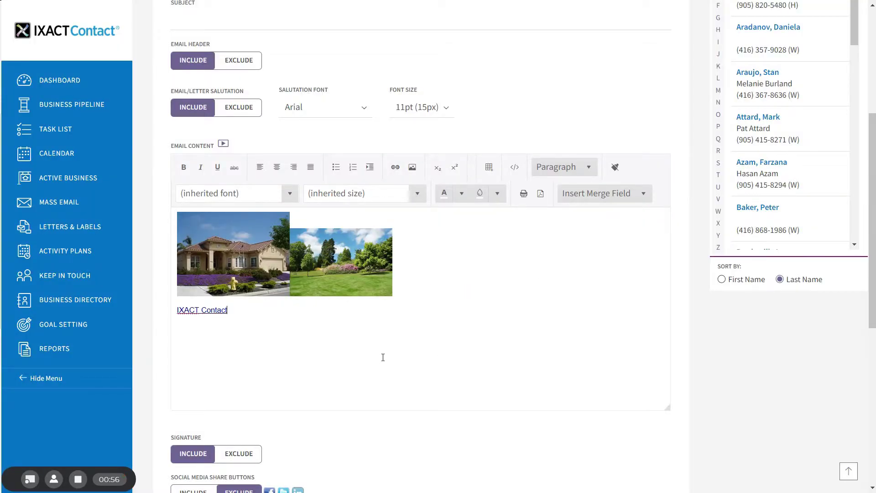
key("BackSpace")
key("BackSpace")
key("BackSpace")
key("BackSpace")
key("BackSpace")
key("BackSpace")
key("BackSpace")
key("BackSpace")
key("BackSpace")
key("BackSpace")
key("BackSpace")
key("BackSpace")
type("IXACT Contact")
key("shift+Left")
key("shift+Left")
key("shift+Left")
key("shift+Left")
key("shift+Left")
key("shift+Left")
key("shift+Left")
key("shift+Left")
key("shift+Left")
key("shift+Left")
key("shift+Left")
key("shift+Left")
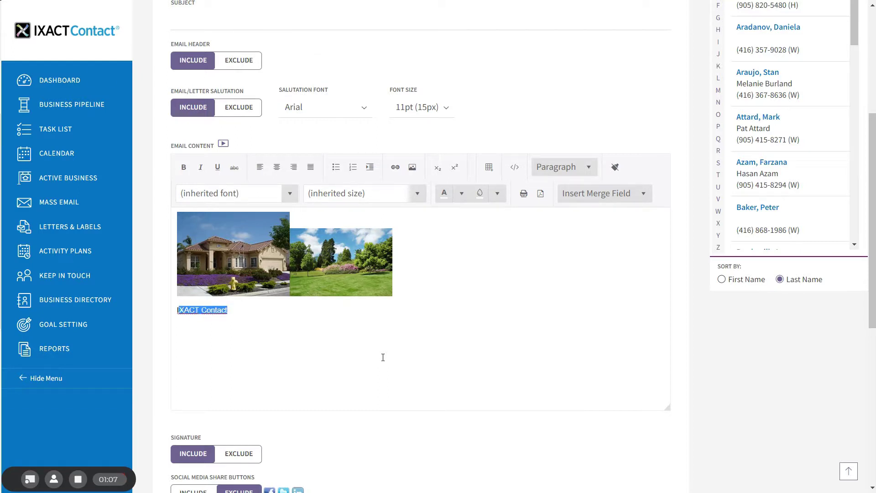
left_click(394, 168)
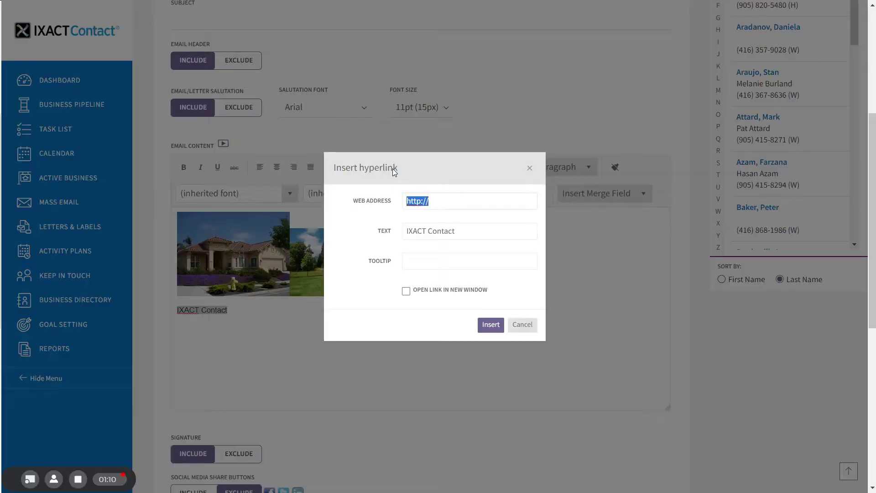
left_click(457, 201)
type("www.ixactcontact.com")
left_click(491, 324)
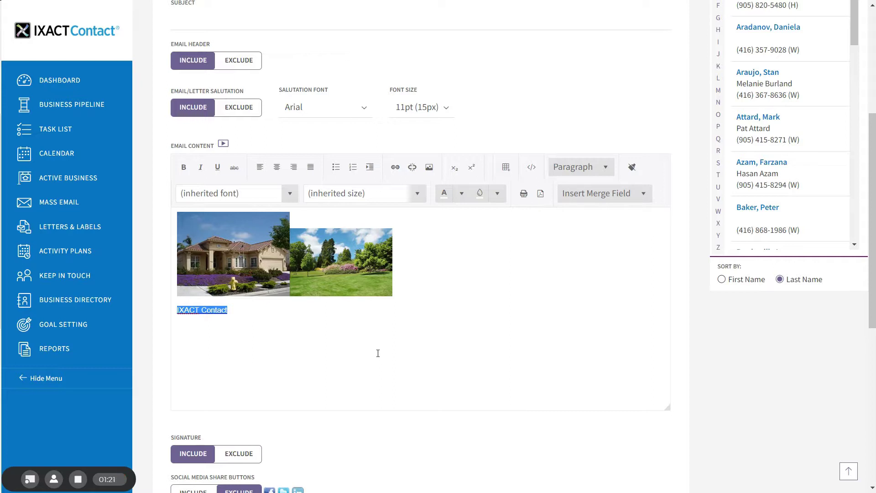
left_click(342, 262)
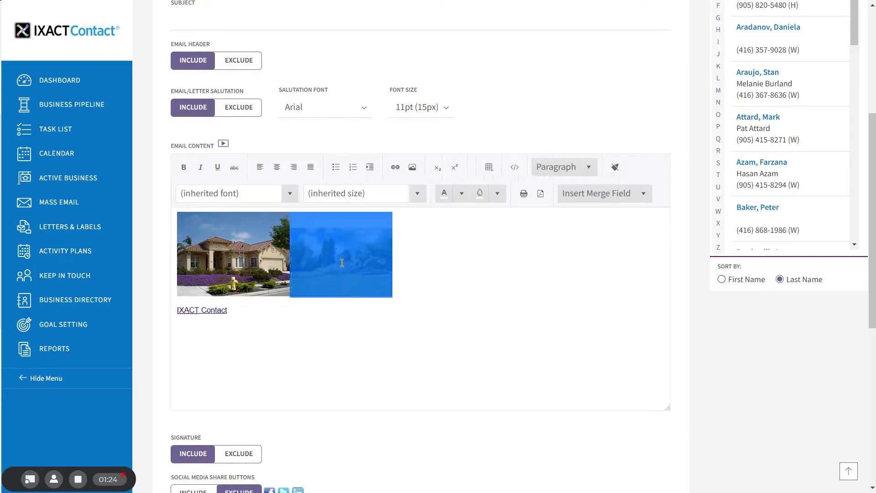
left_click(395, 169)
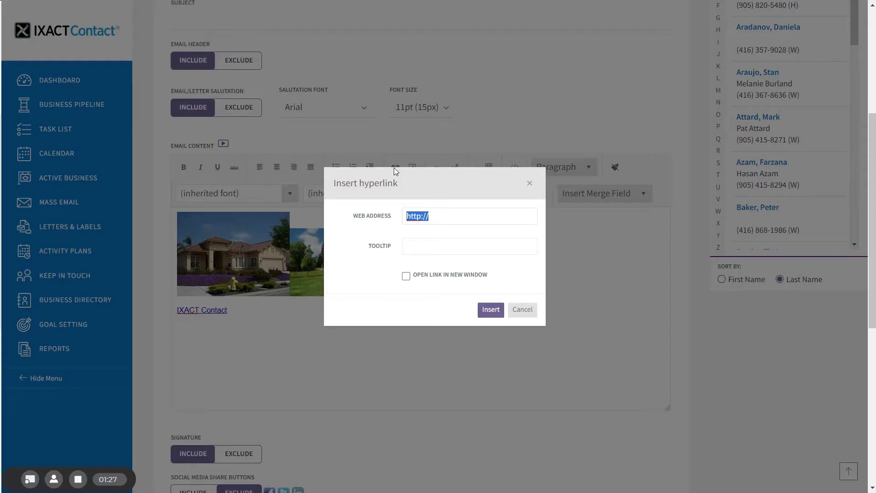
left_click(473, 220)
type("www.iactco")
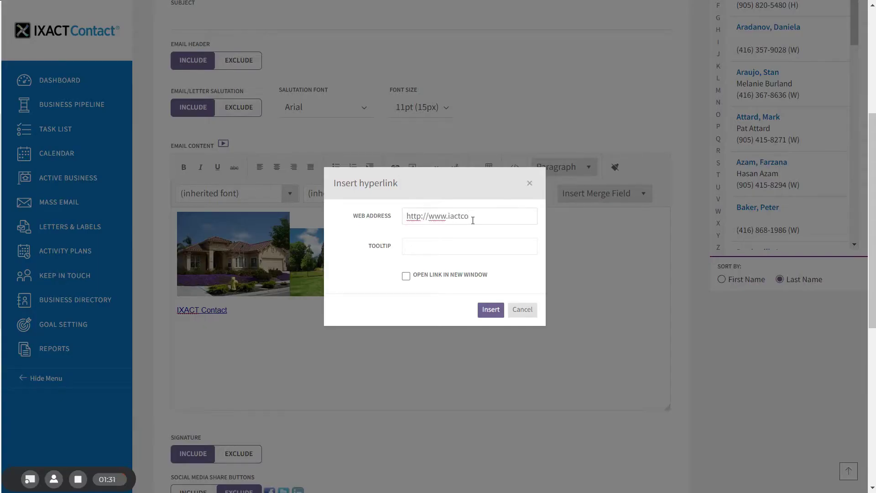
key("BackSpace")
key("BackSpace")
key("BackSpace")
key("BackSpace")
key("BackSpace")
type("xactcontact.com")
left_click(487, 303)
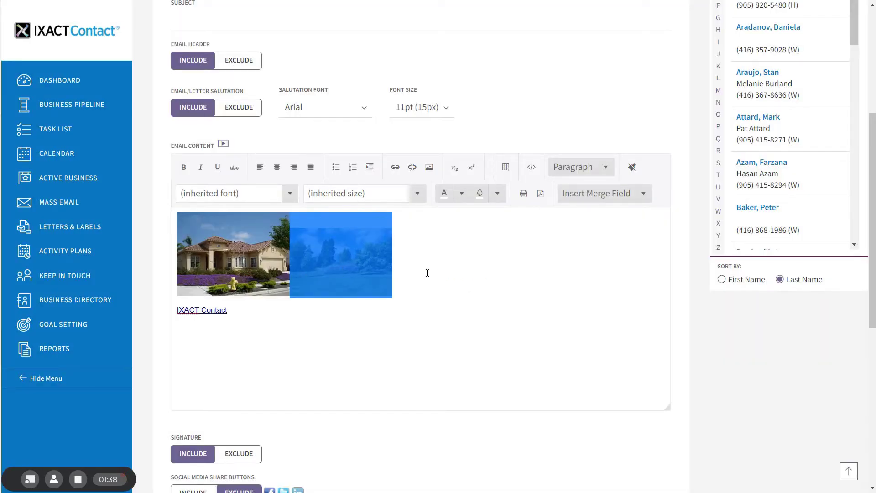
Insert a blank line above the IXACT Contact link, just below the photos
left_click(428, 273)
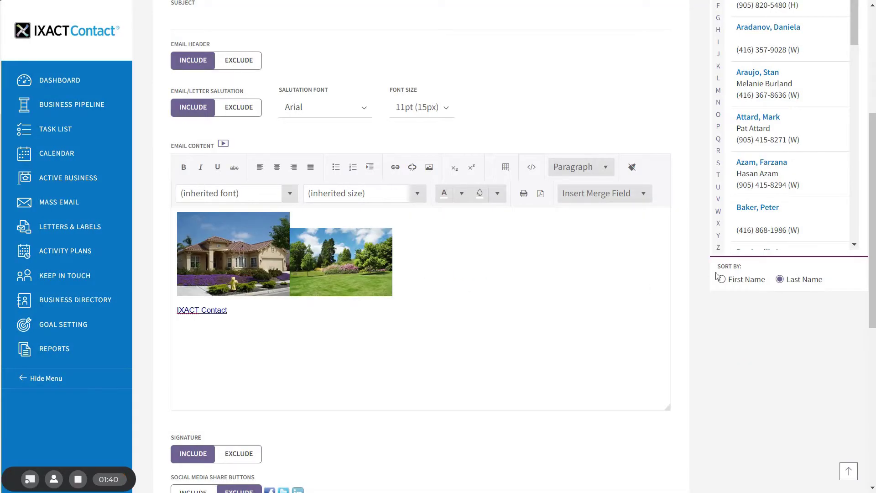
left_click_drag(873, 265, 860, 248)
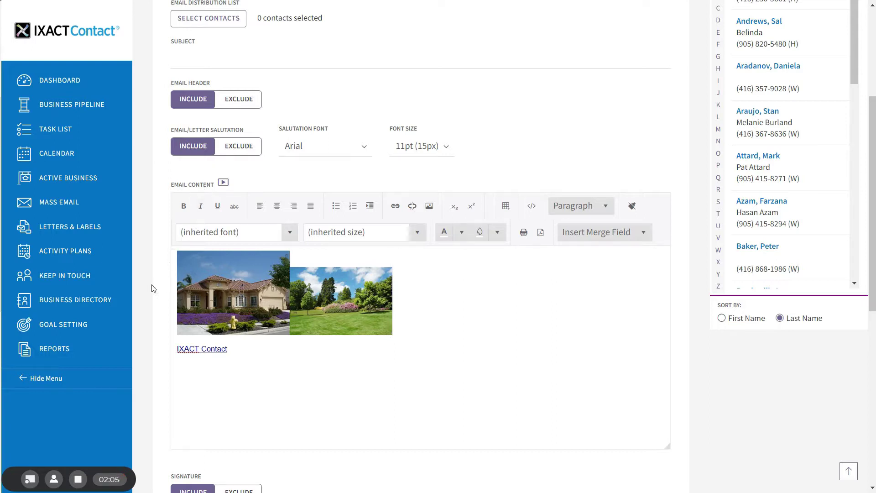
left_click(190, 339)
key("Return")
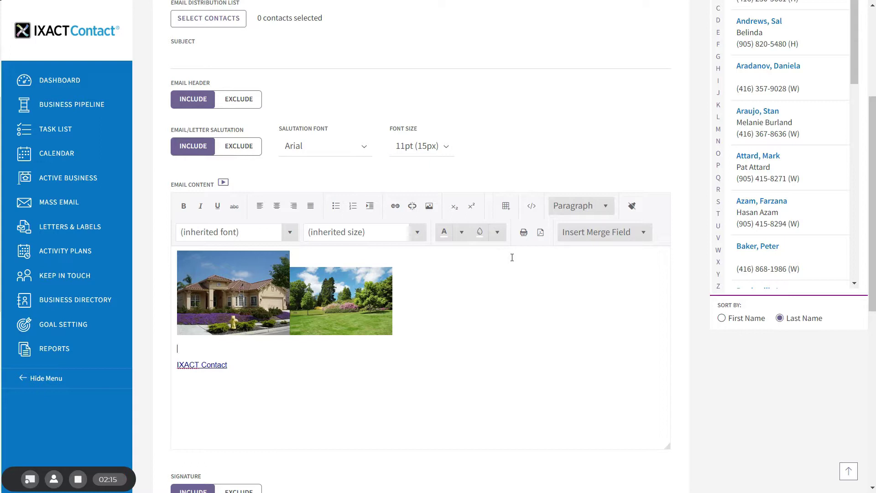
Insert the Full Salutation merge field ([!FullSalutation]) from the Insert Merge Field list
left_click(600, 233)
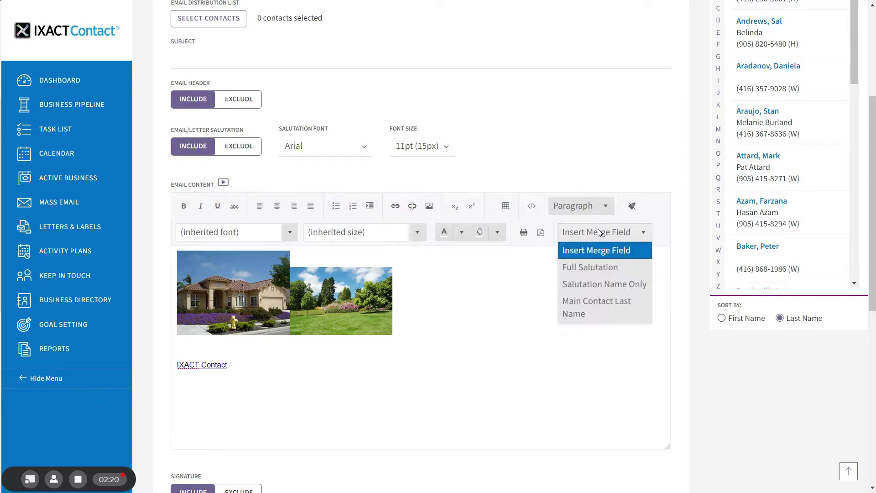
left_click(589, 268)
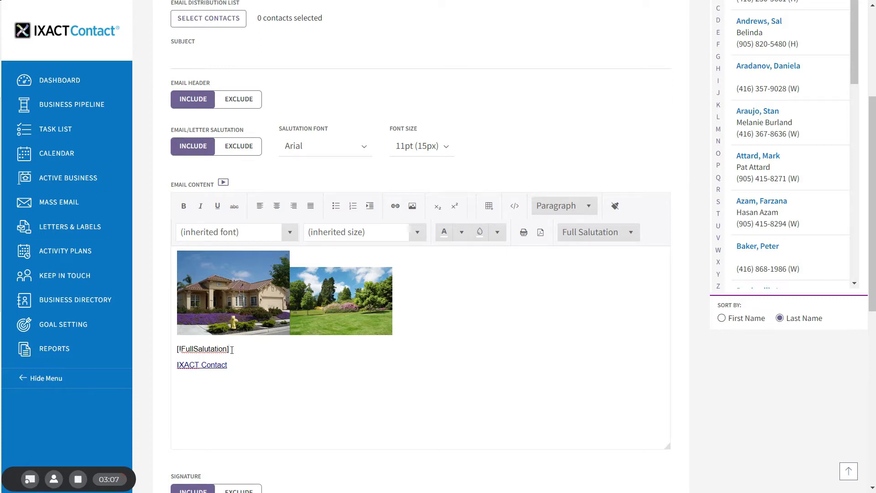
Insert a blank 4x4 table on a new line just above the [!FullSalutation] field
left_click(232, 366)
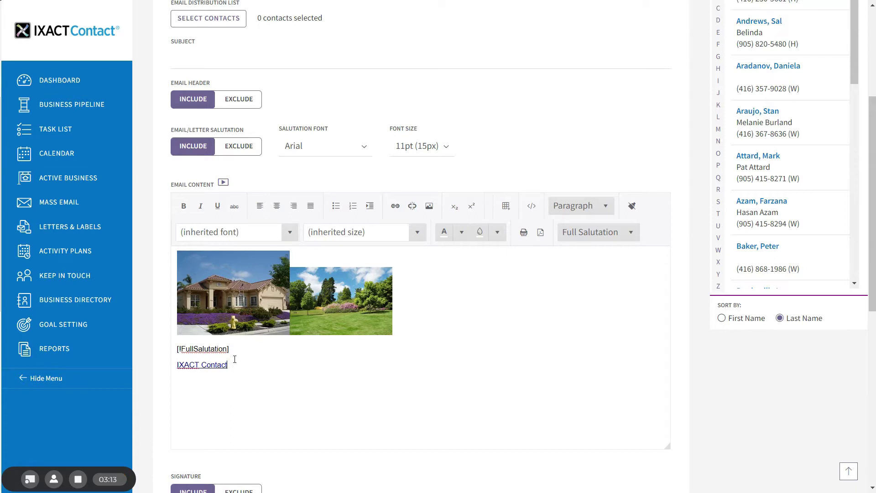
left_click(245, 352)
key("Return")
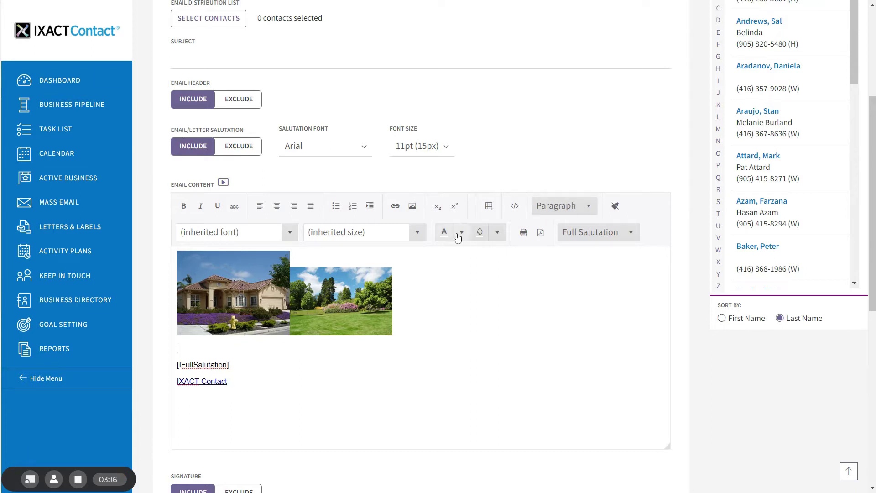
left_click(488, 208)
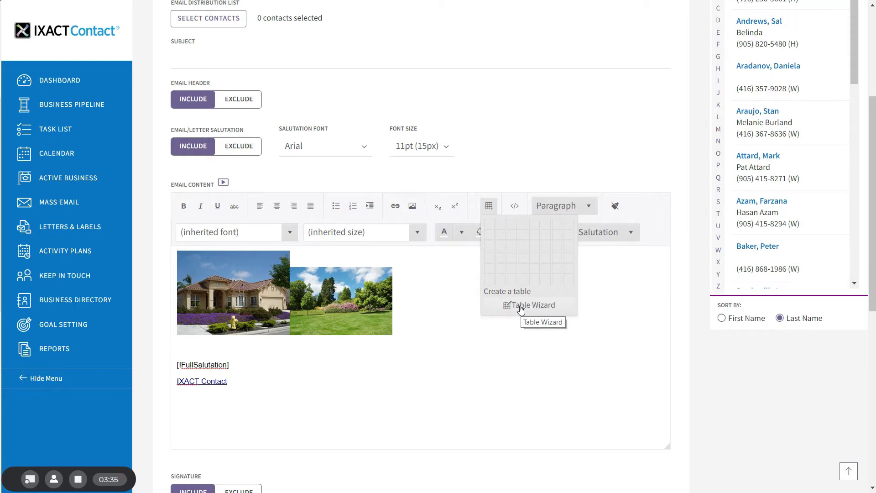
left_click(523, 257)
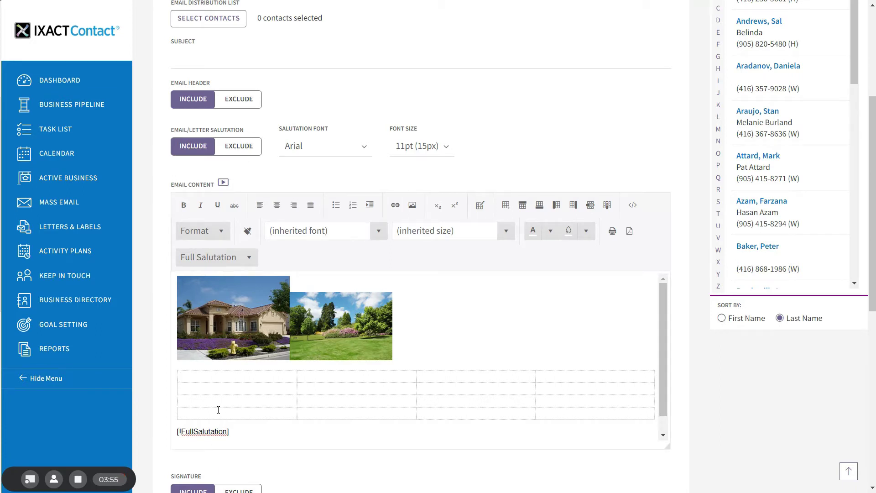
left_click(286, 388)
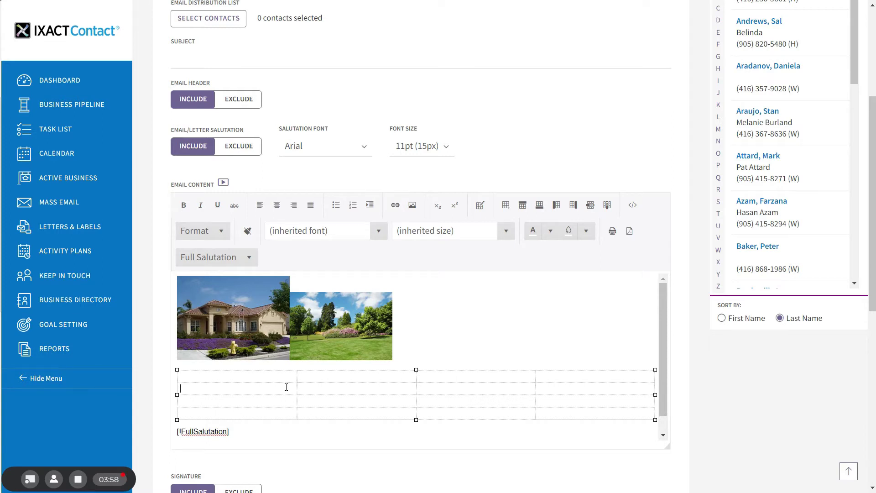
left_click(479, 206)
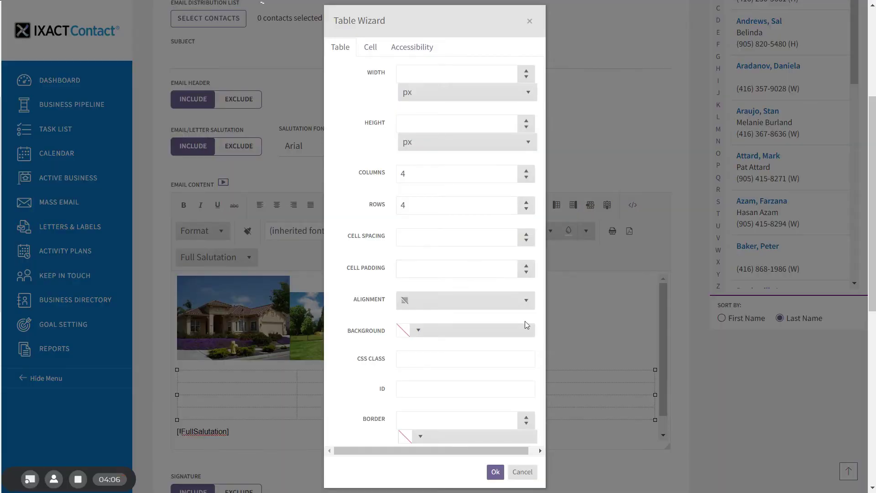
left_click(370, 48)
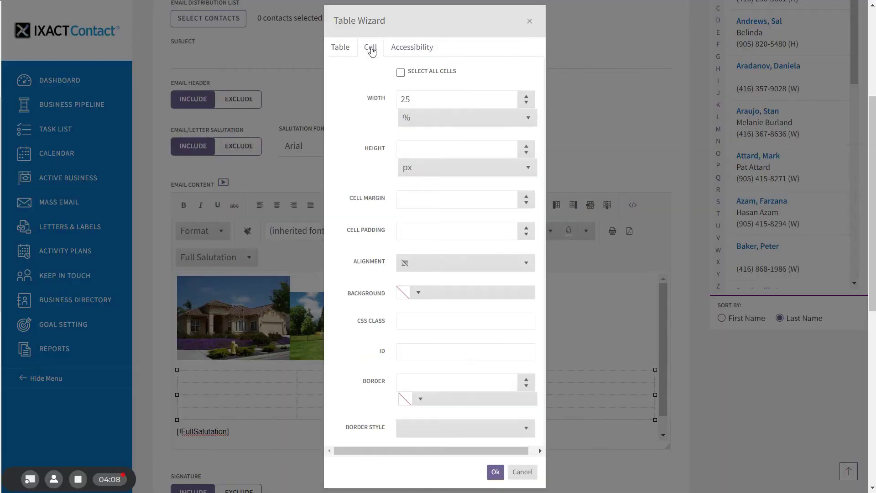
left_click(337, 47)
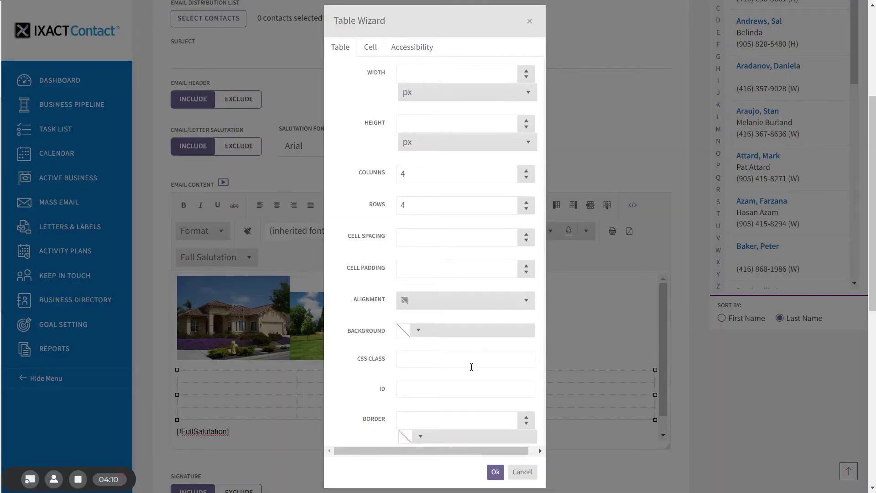
left_click(520, 472)
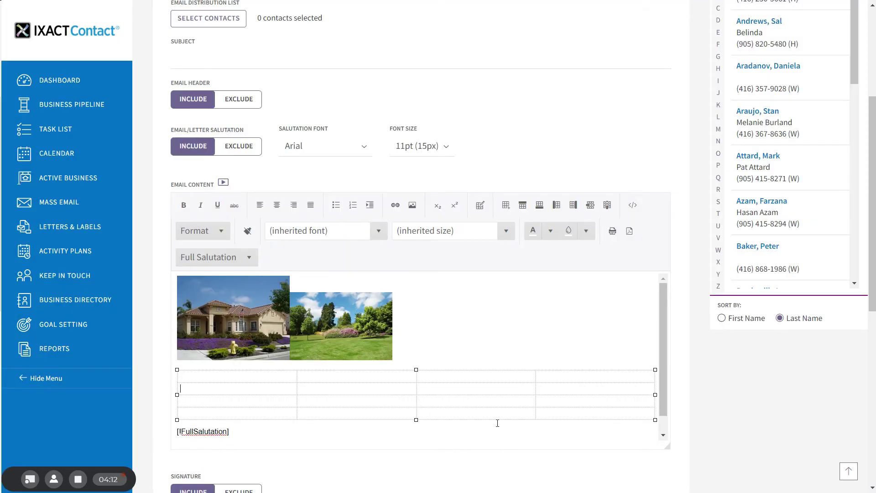
Add a table row above, then type 'Hello' and a line giving the sender's first name
left_click(523, 208)
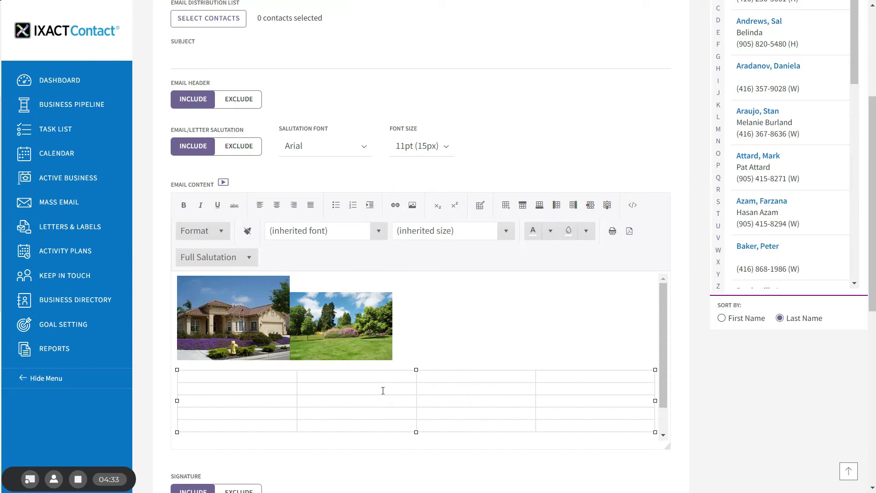
type("Hello")
type("My name is Rich")
key("Return")
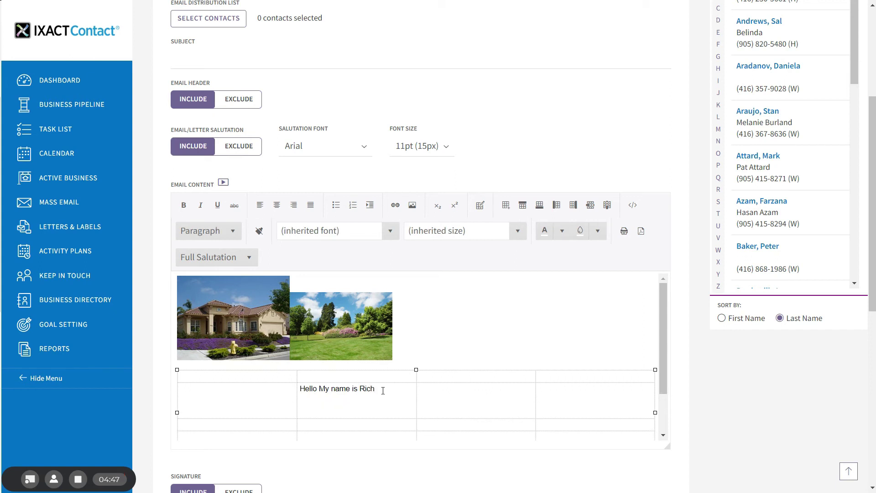